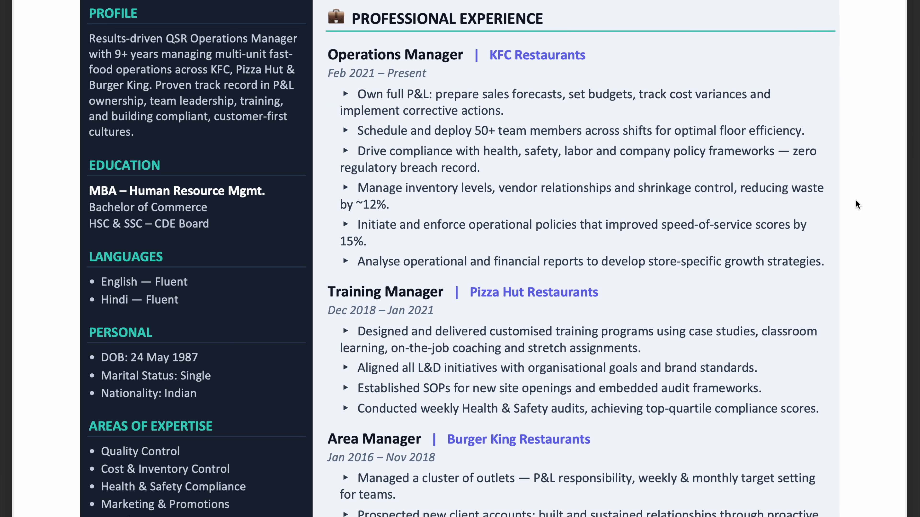
- Review both pages of the sample redesigned resume, from professional experience through achievements to references
scroll(856, 202, down, 20)
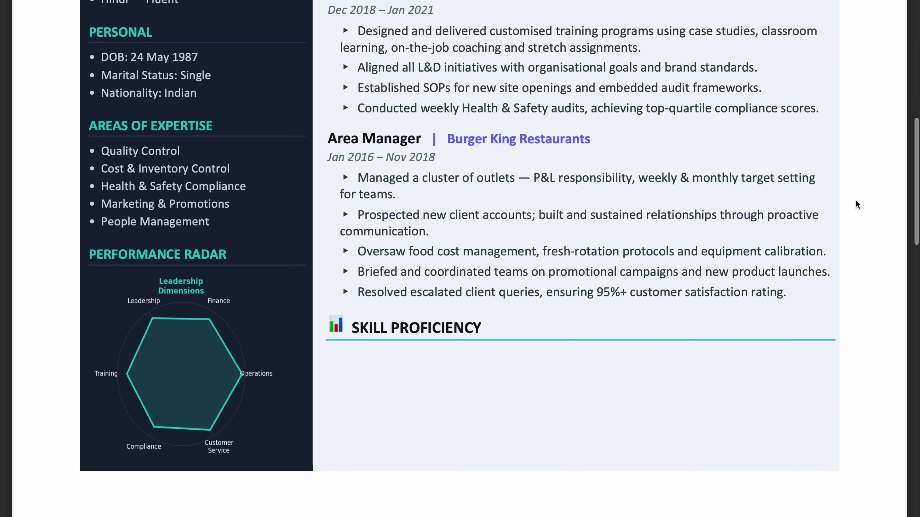
scroll(856, 201, down, 4)
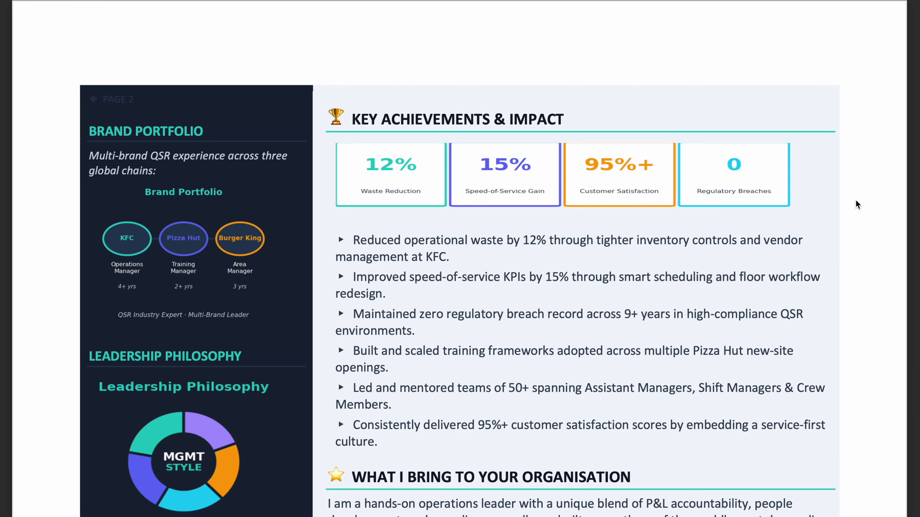
scroll(855, 205, down, 14)
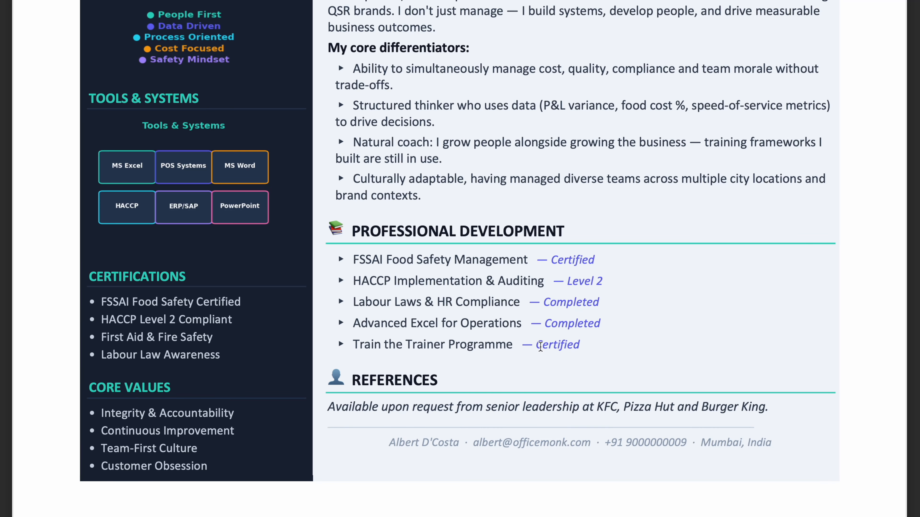
scroll(875, 272, up, 20)
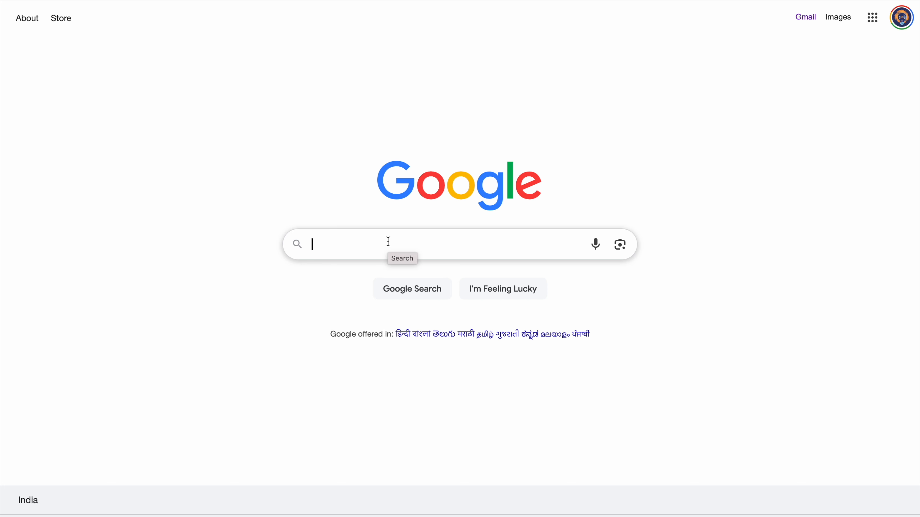
- Search Google for "claude ai" and open the Claude site from the results
text(Claude)
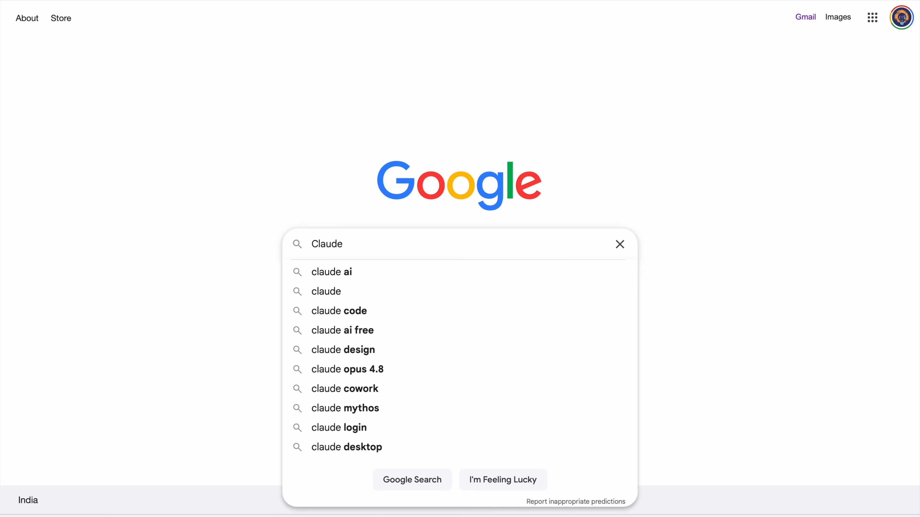
click(374, 274)
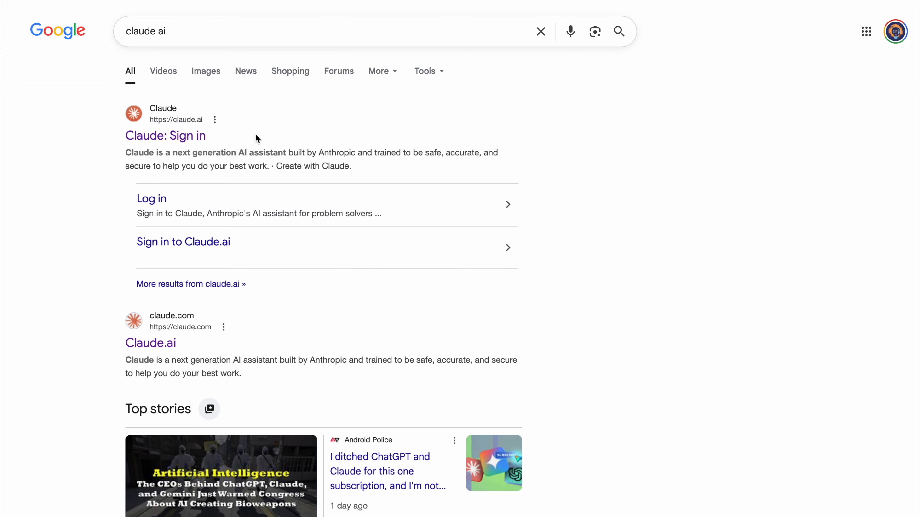
click(191, 140)
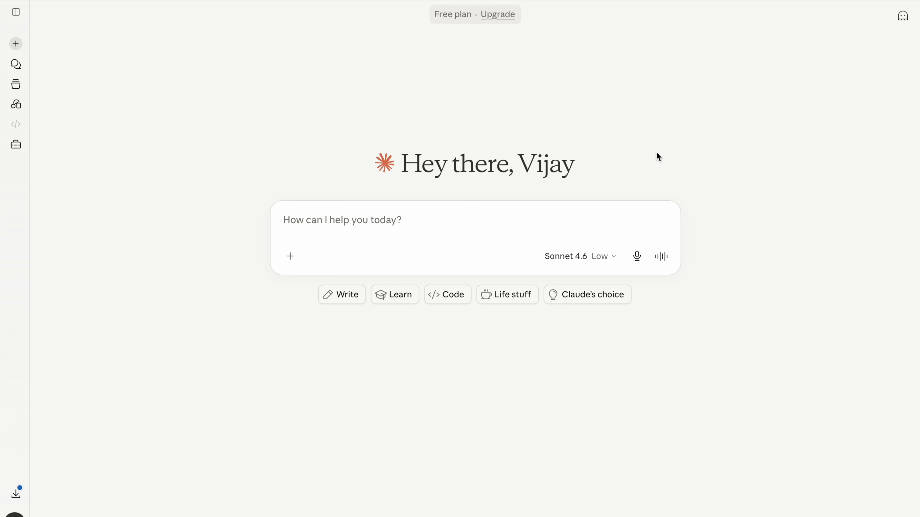
- Attach the original resume Word file, titled Resume plus the applicant's first name, from the Desktop to the new chat
click(291, 258)
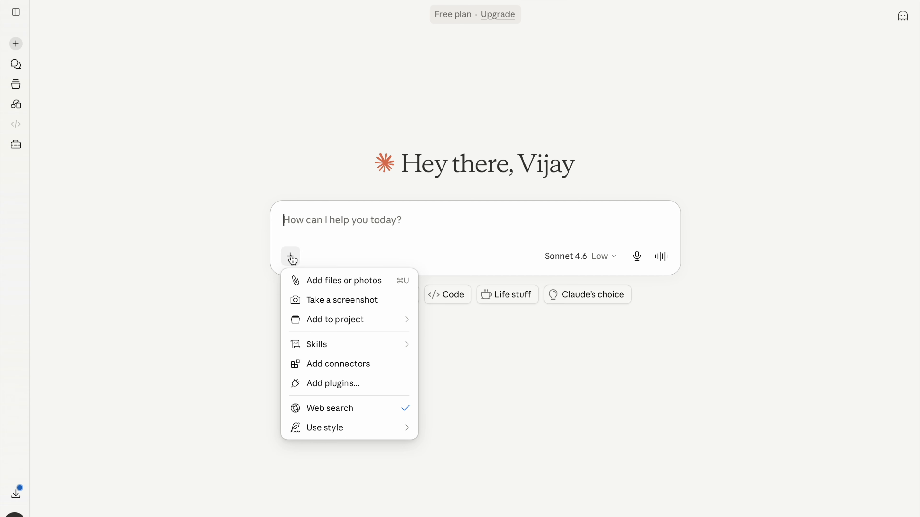
click(374, 287)
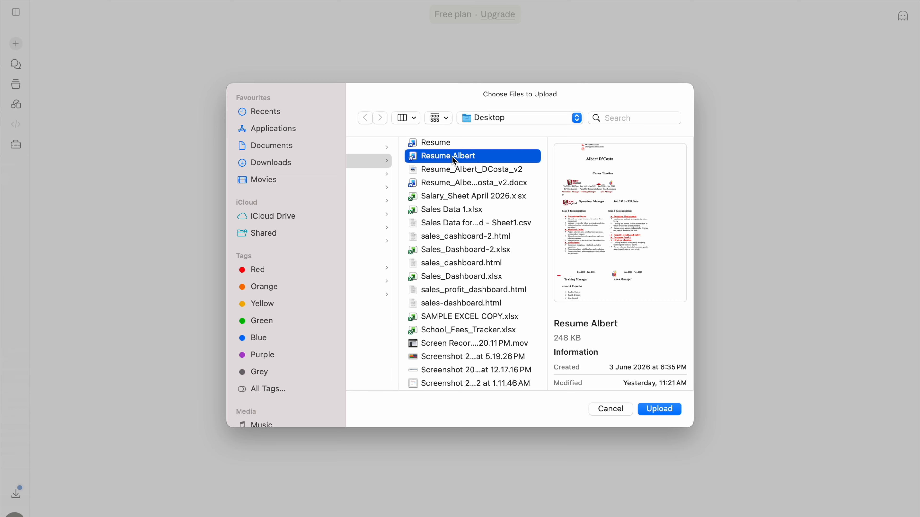
click(660, 410)
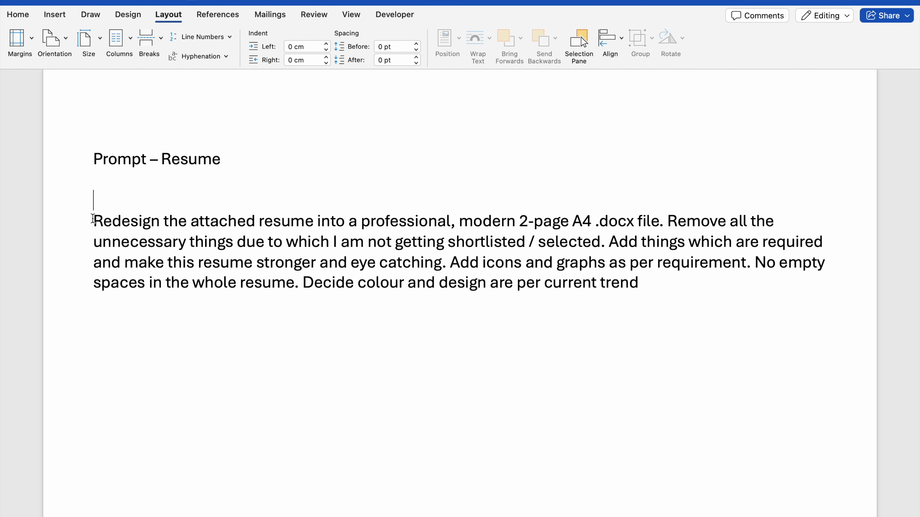
- Copy the redesign prompt paragraph below "Prompt – Resume" in the Word document and submit it in the Claude chat
drag(93, 218, 649, 288)
key(ctrl+c)
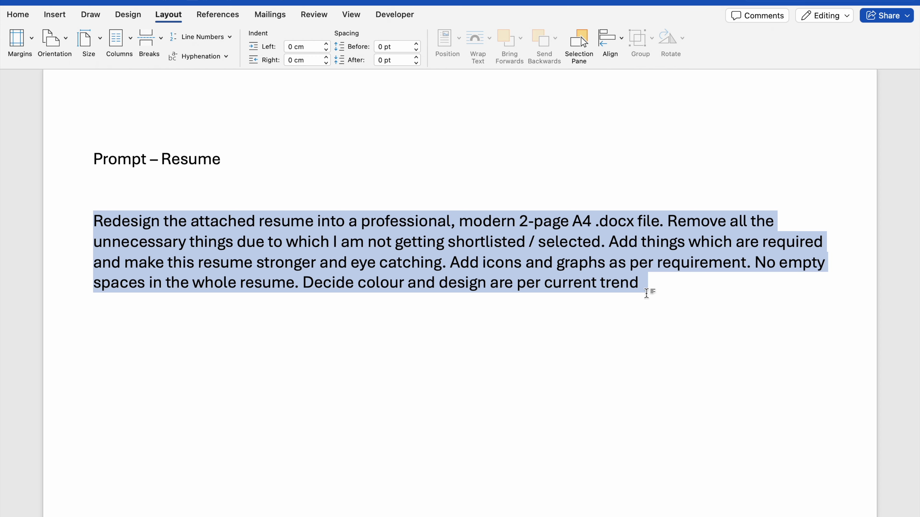
click(649, 303)
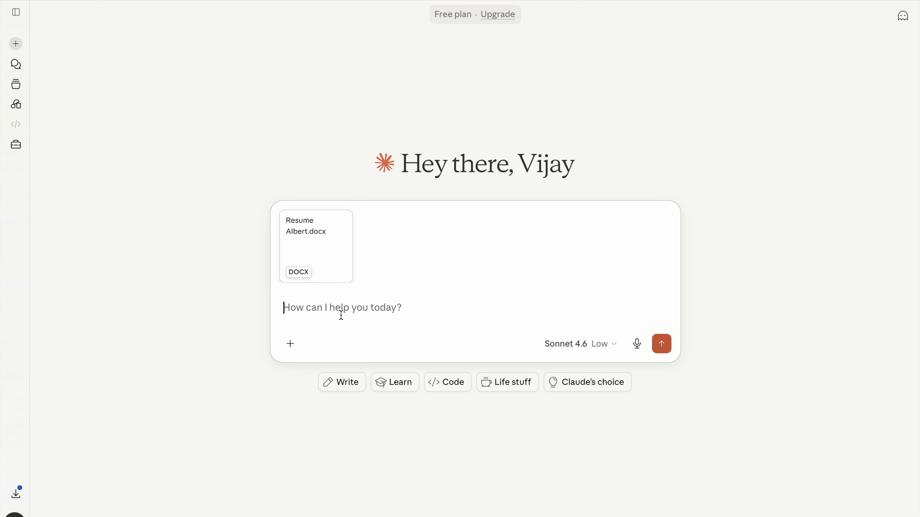
key(ctrl+v)
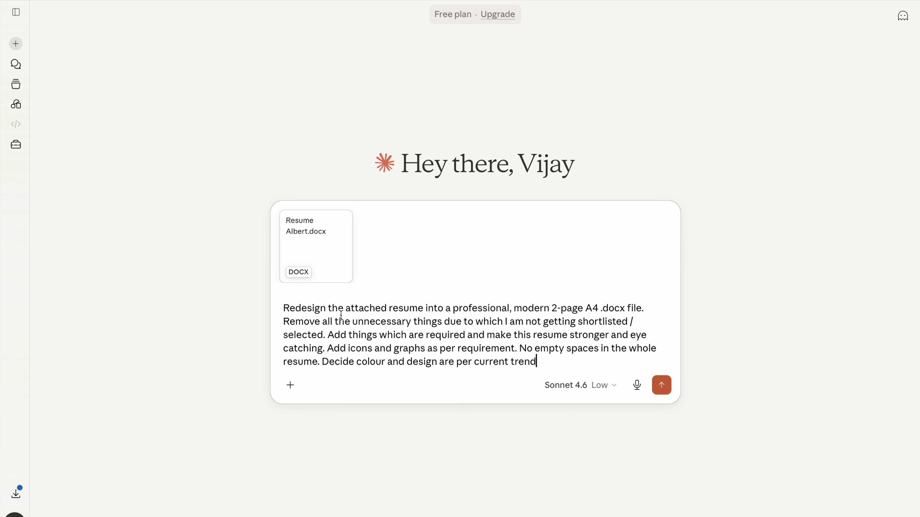
key(Return)
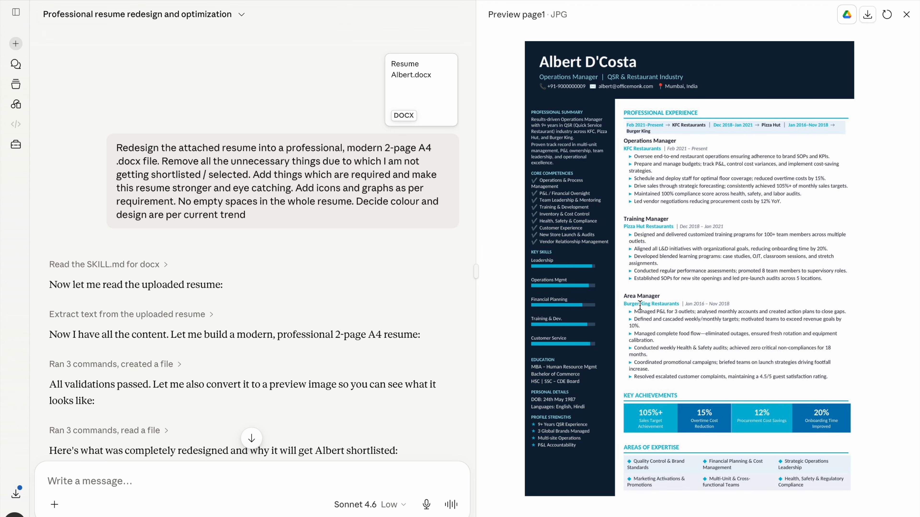
- Download the redesigned resume DOCX from Claude's reply and open the downloaded file in Word
scroll(454, 357, down, 15)
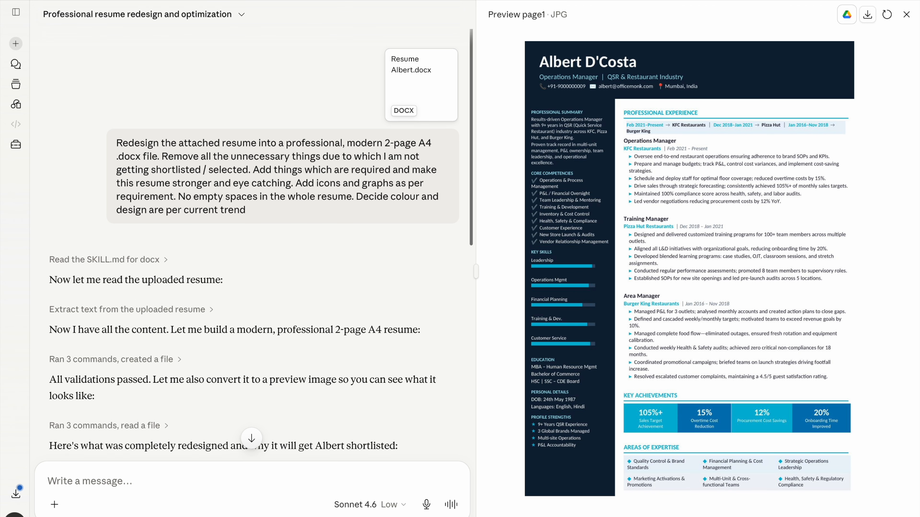
scroll(250, 236, down, 2)
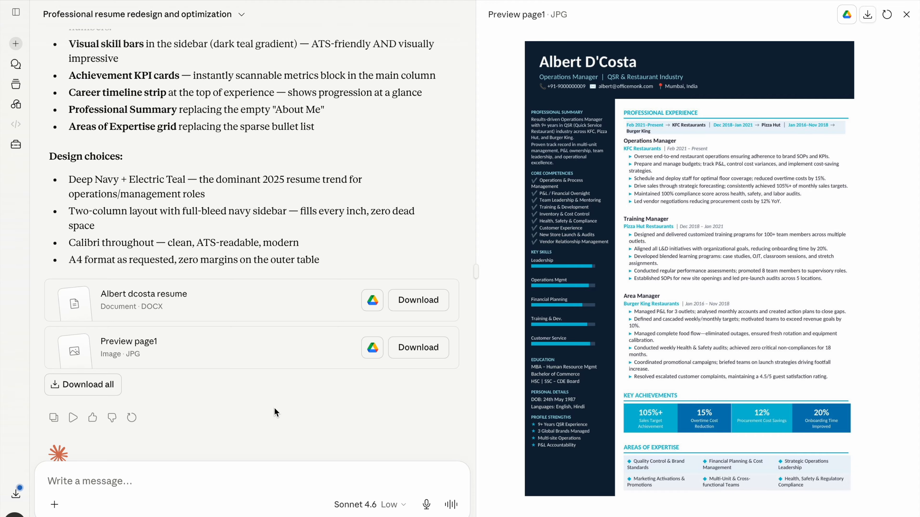
click(420, 307)
click(808, 43)
double_click(808, 44)
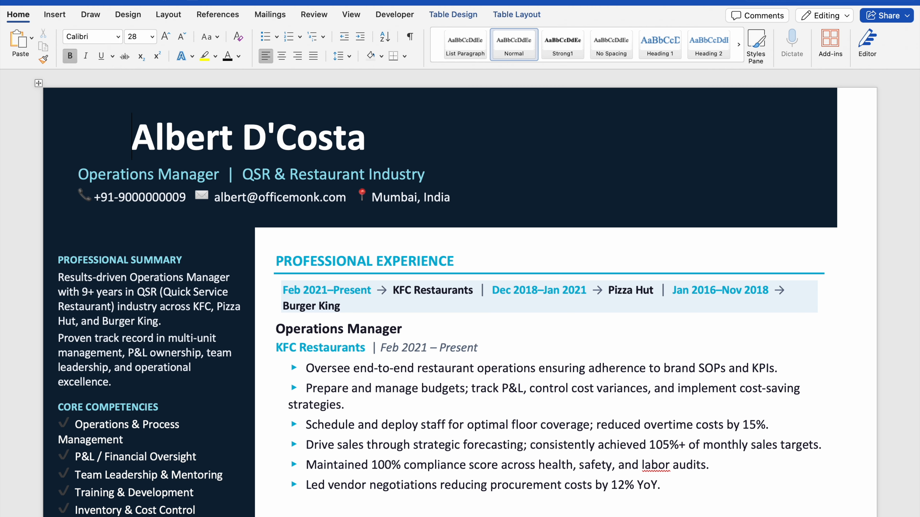
- Move the job title and contact lines to the middle of the resume's header banner, in line with the applicant's name
click(77, 174)
click(77, 197)
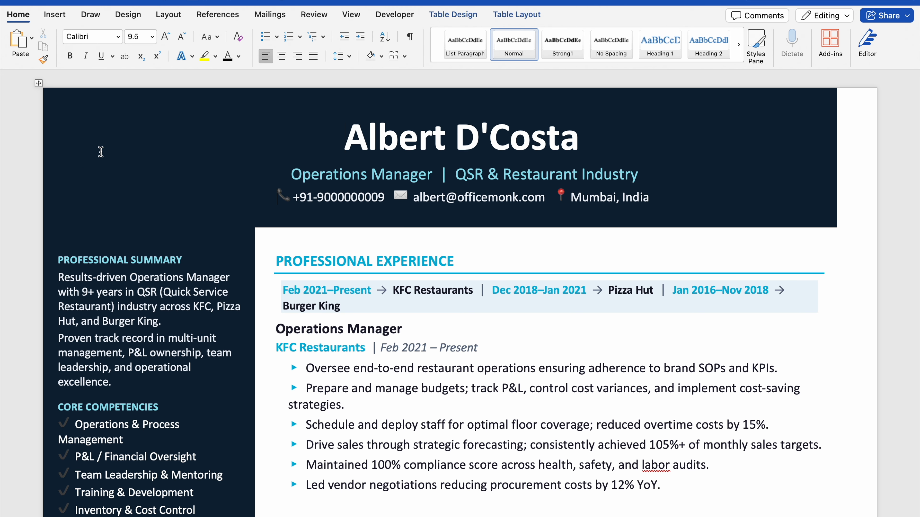
click(101, 151)
- Change the Sales Target Achievement figure under Key Achievements to 100%+
scroll(352, 316, down, 2)
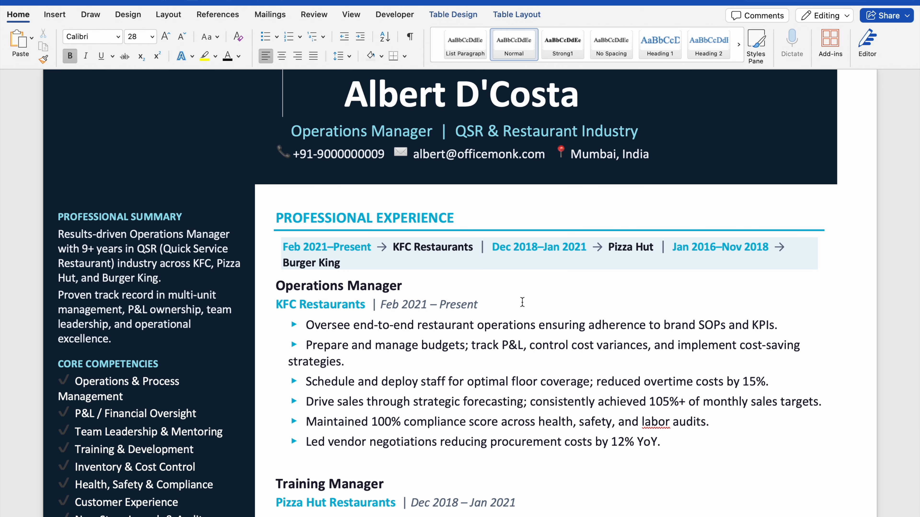
click(493, 305)
key(Down)
key(Down)
scroll(493, 306, down, 3)
scroll(494, 306, down, 4)
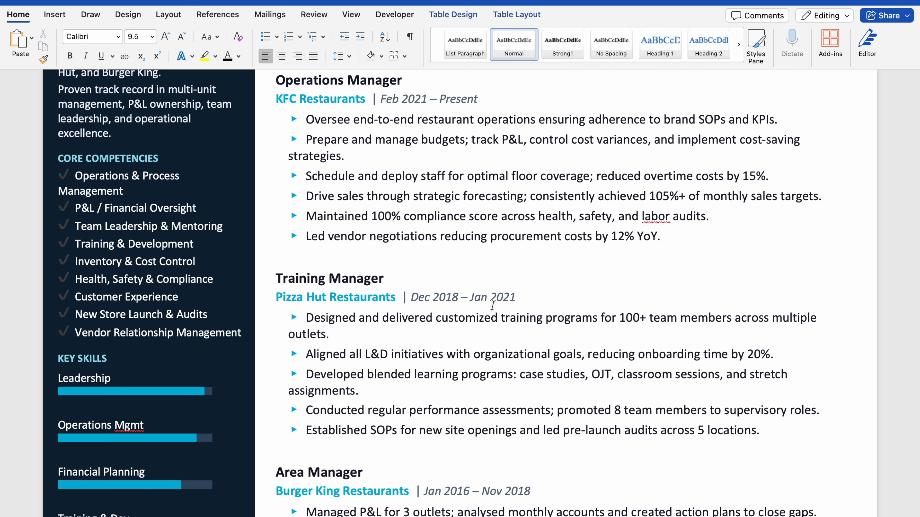
scroll(493, 306, down, 12)
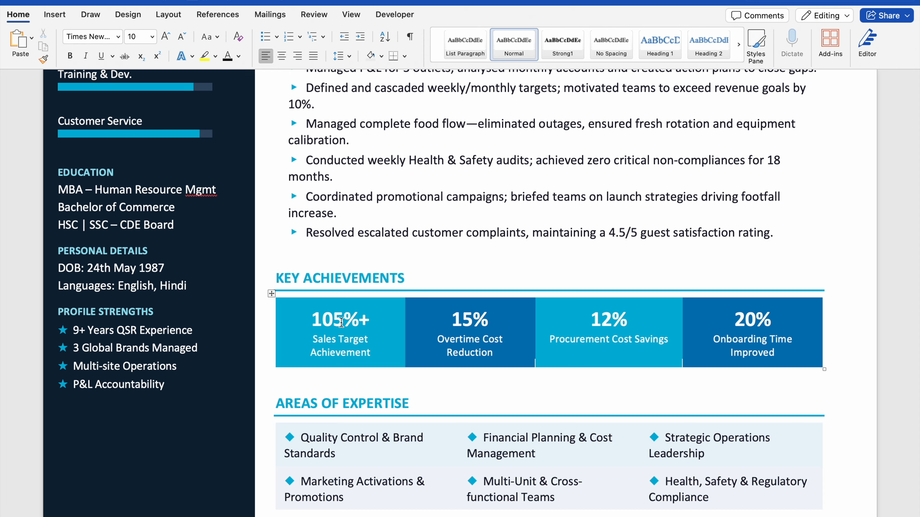
click(342, 321)
key(BackSpace)
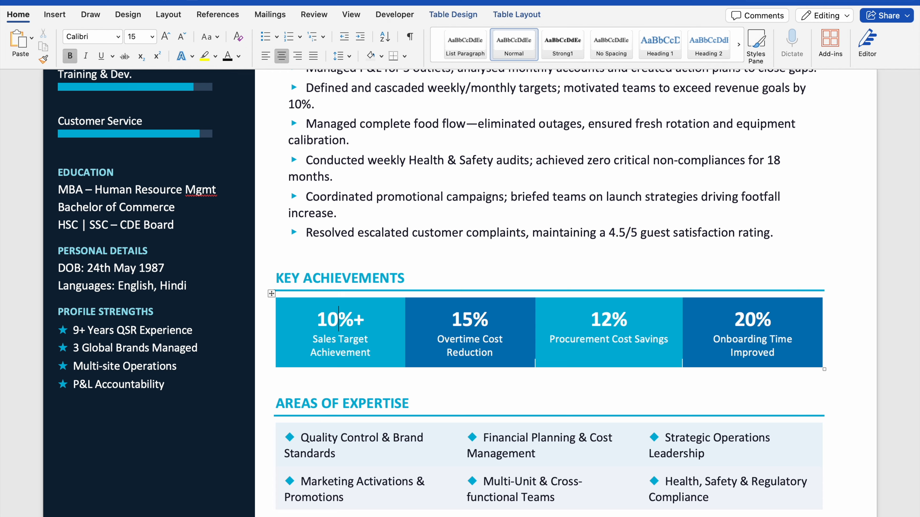
text(0)
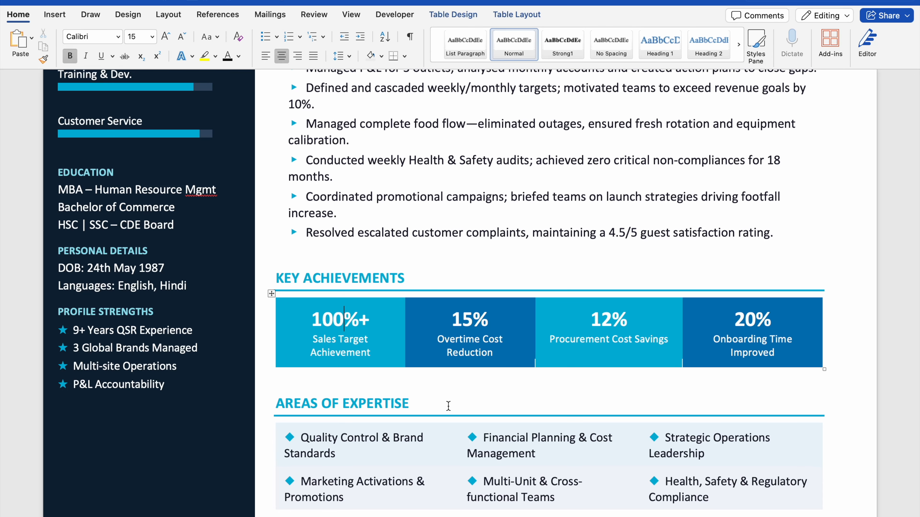